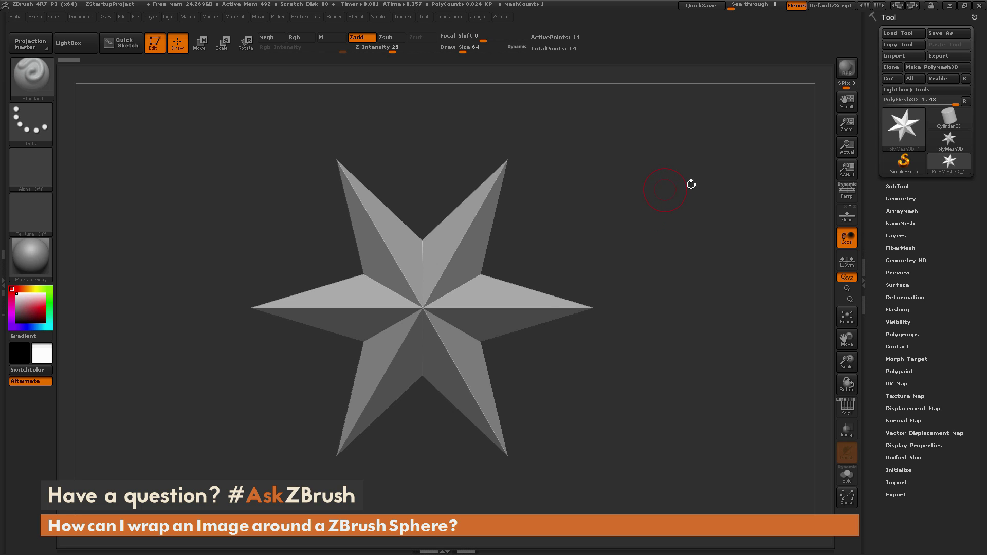
Drag the ACDSee window showing the lunar crater map over the ZBrush canvas.
mouse_move(949, 139)
drag(986, 30, 261, 50)
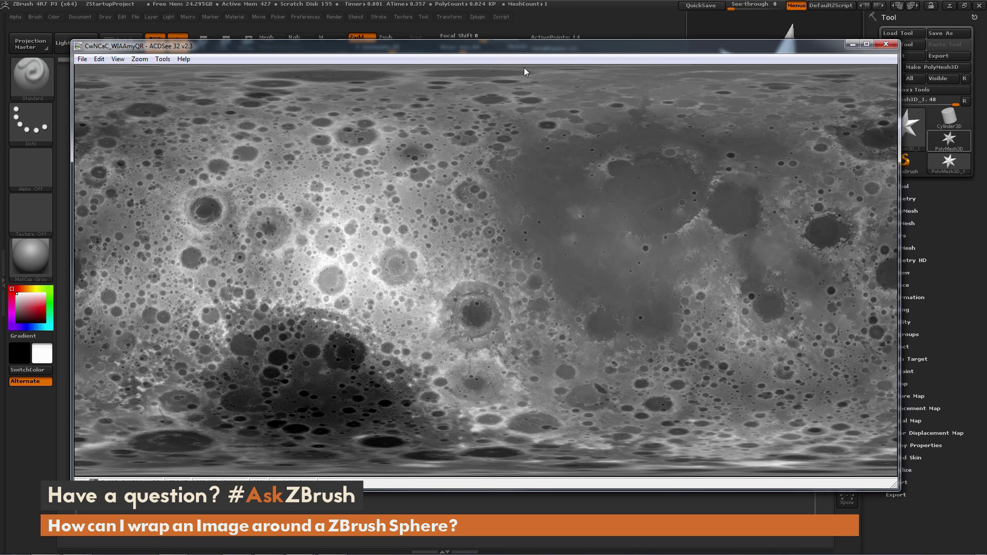
Close the ACDSee moon image viewer.
click(626, 19)
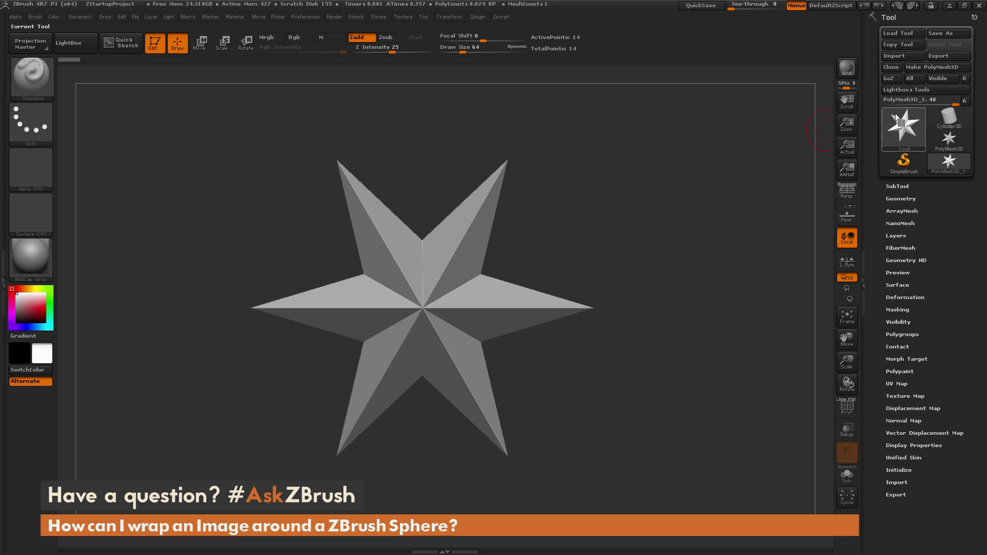
Swap the star for a Sphere3D and convert it into the PM3D_Sphere3D polymesh.
mouse_move(953, 114)
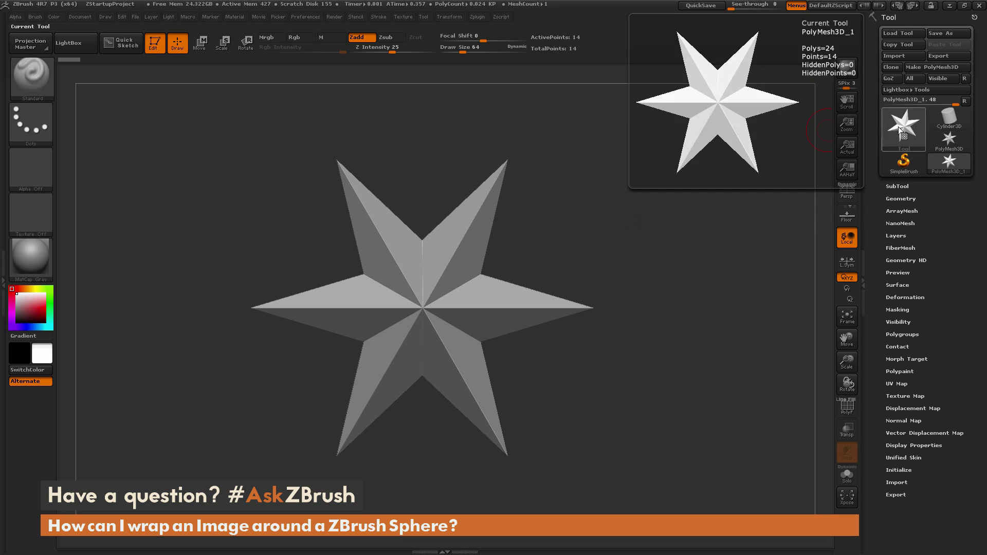
click(899, 132)
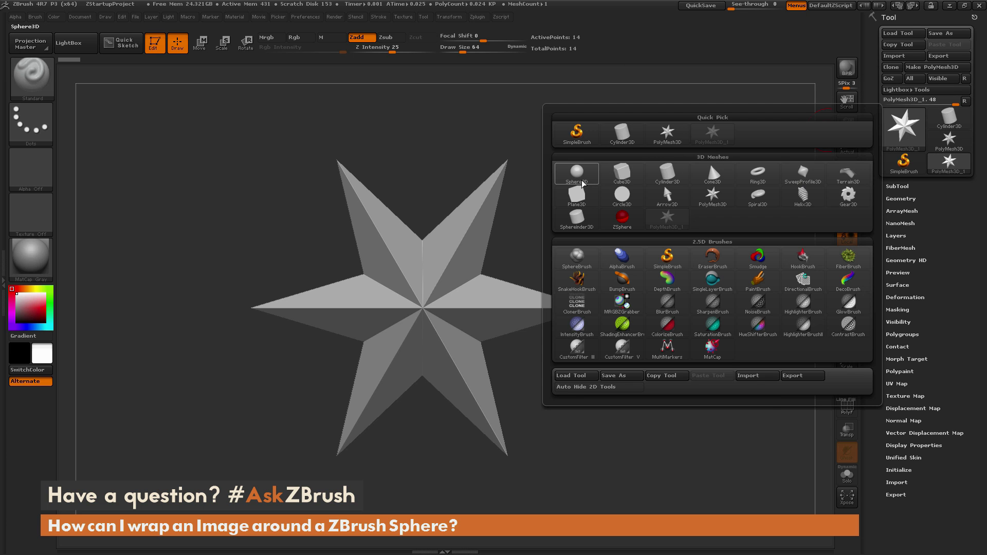
mouse_move(572, 181)
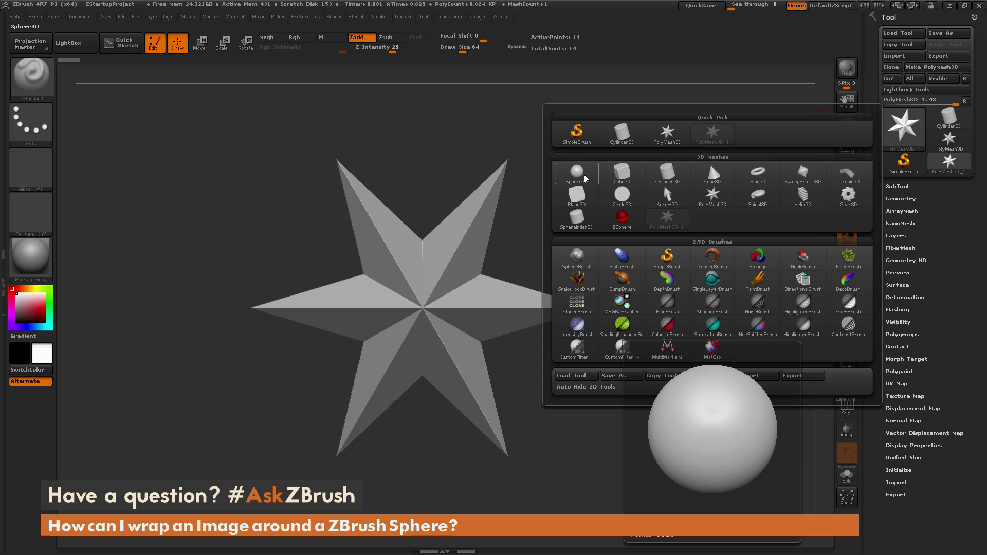
click(580, 176)
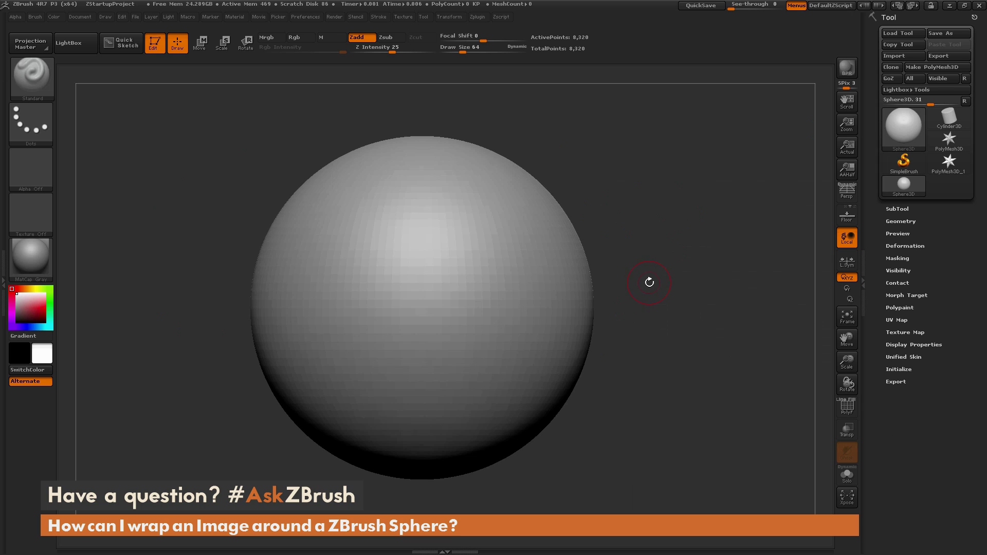
click(931, 67)
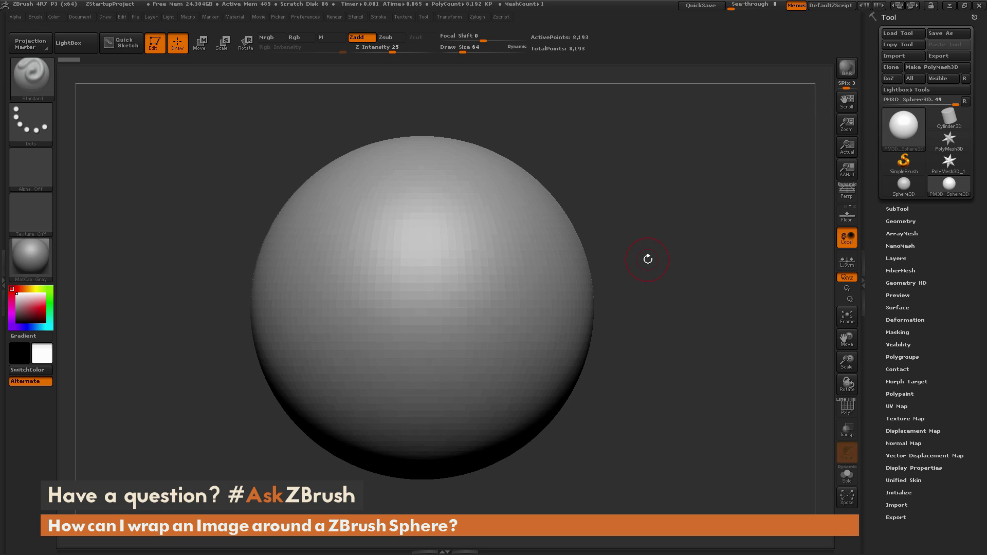
Wrap Texture 09 around the sphere as a trial texture map and check its pole.
click(907, 419)
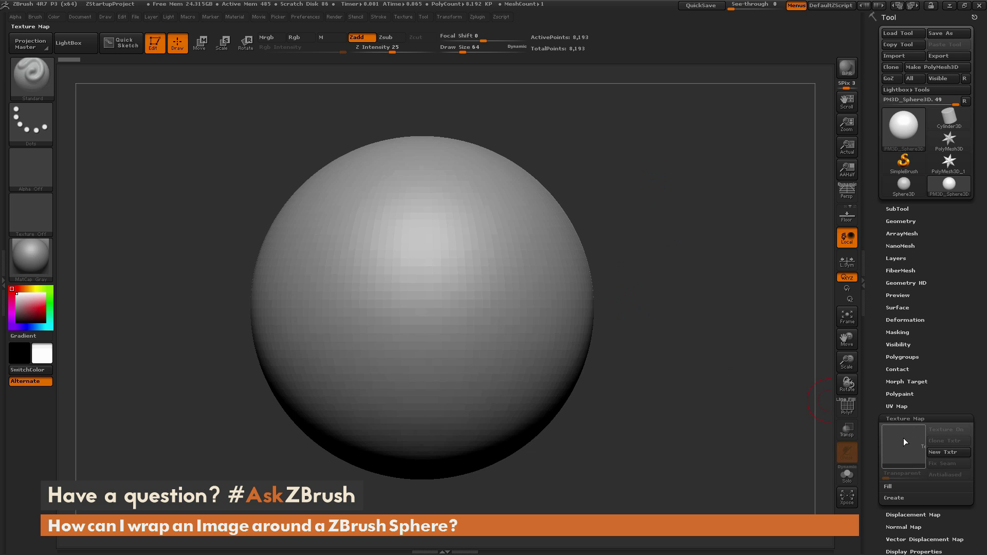
click(899, 443)
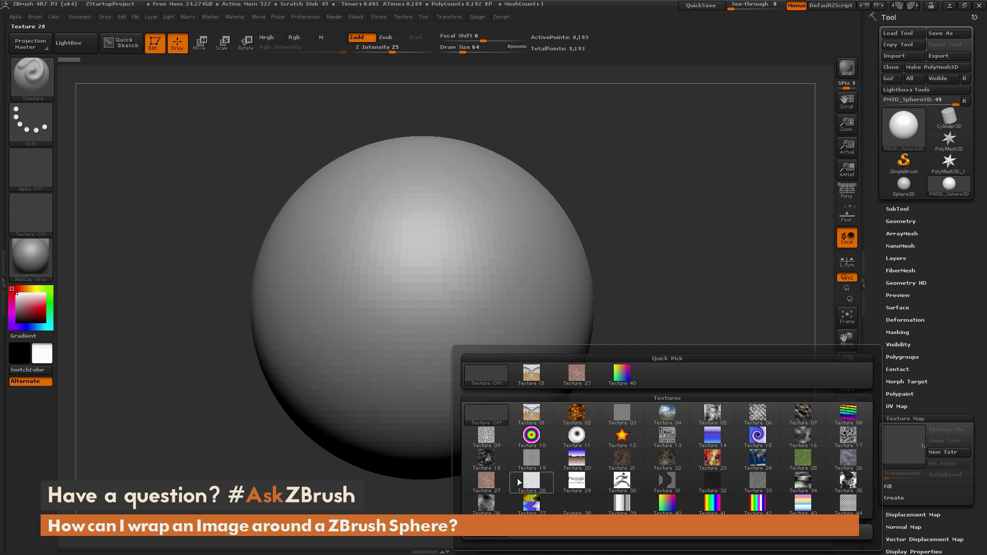
click(487, 437)
drag(753, 220, 648, 181)
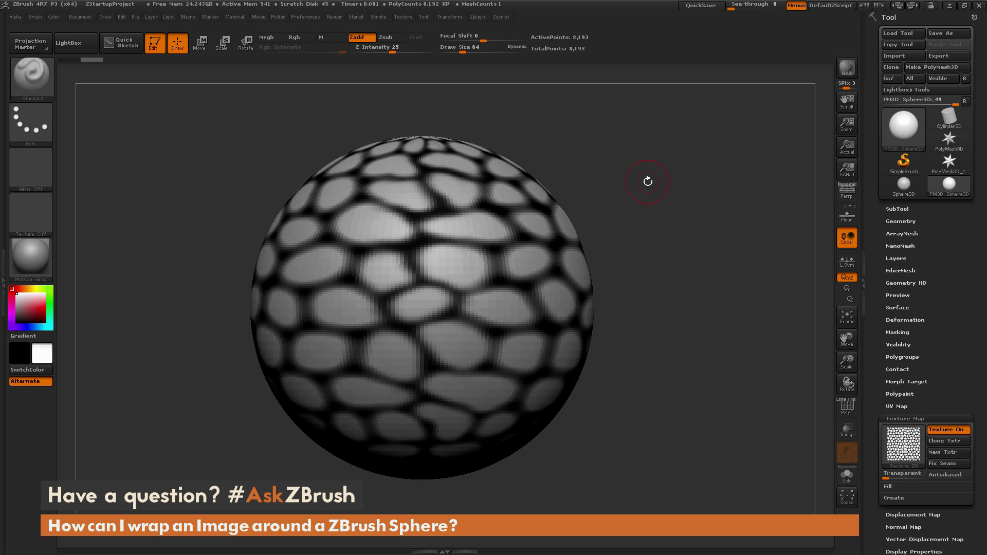
Import the lunar crater image through Texture > Import and assign it as the sphere's texture map.
click(403, 17)
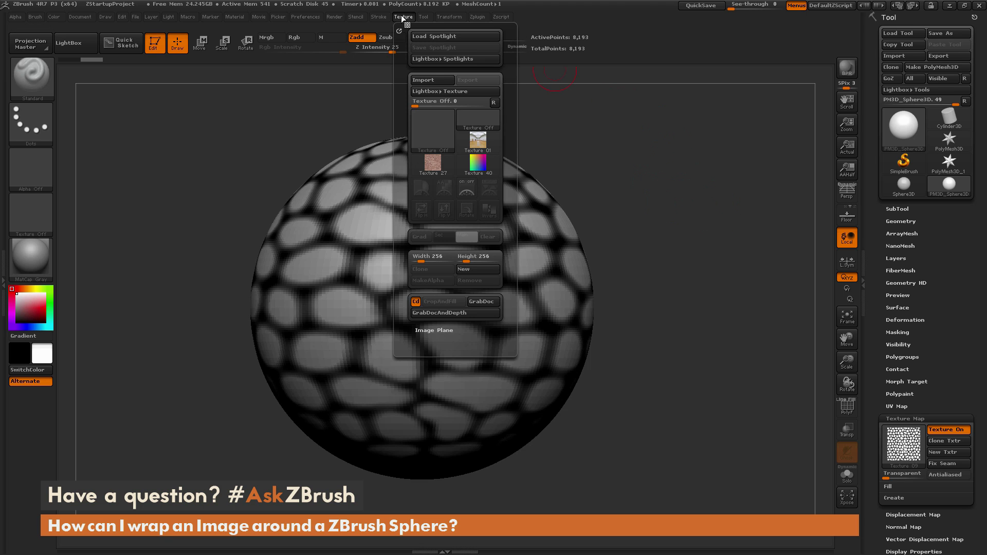
click(426, 80)
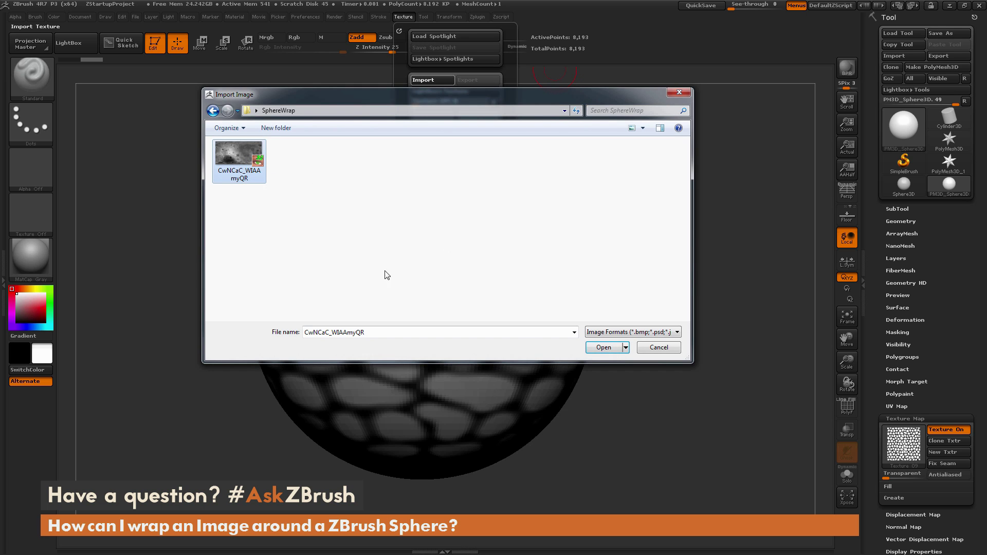
click(610, 347)
click(403, 17)
mouse_move(434, 192)
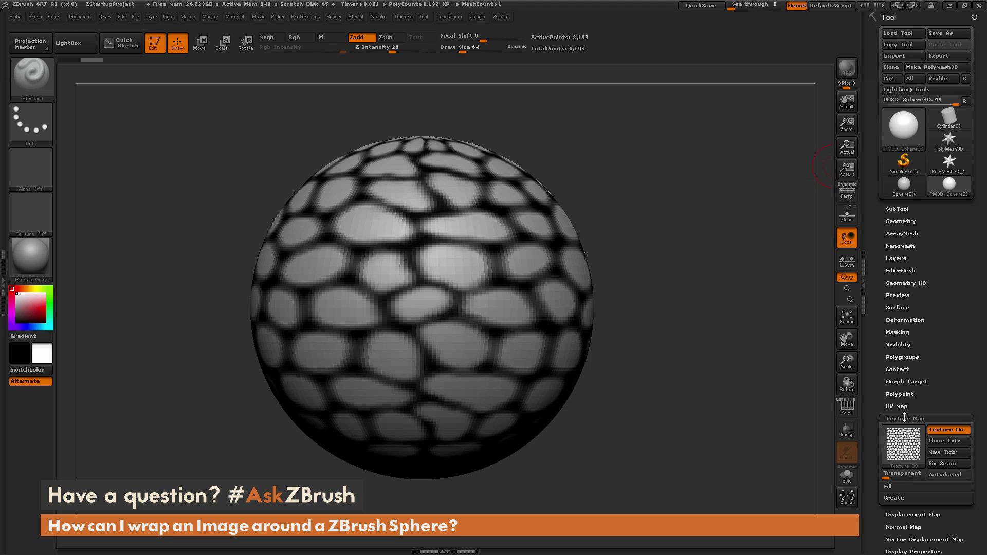
click(903, 454)
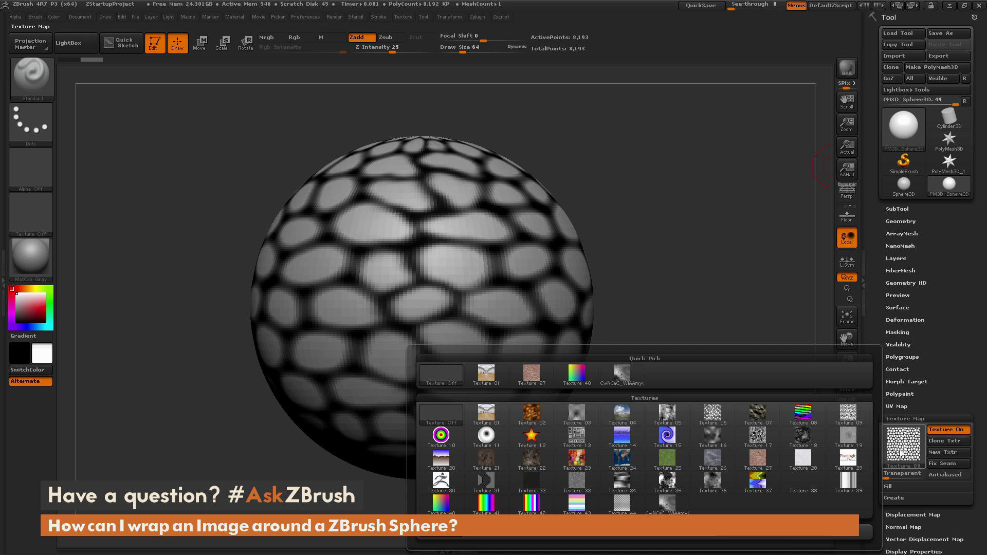
click(624, 378)
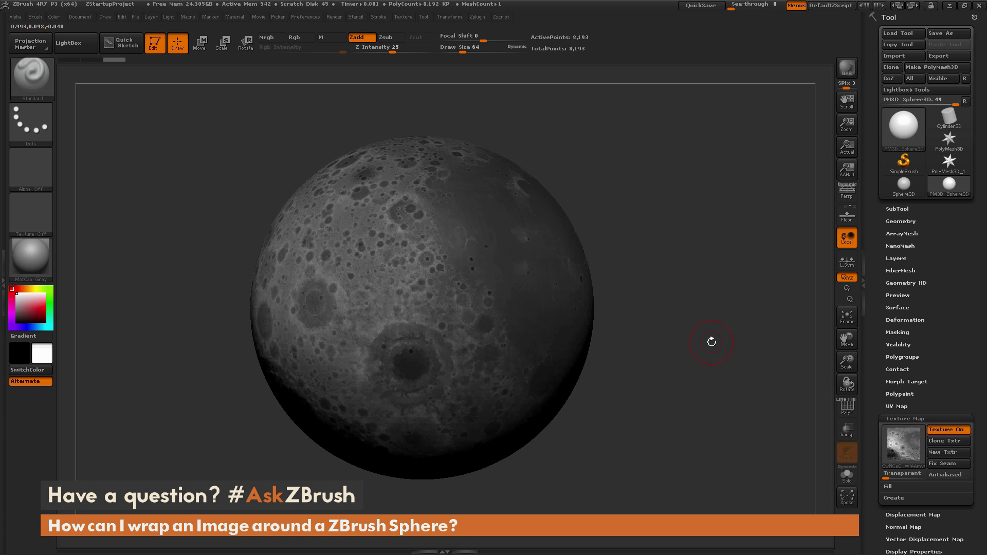
Render the moon with the SkinShade4 material and orbit to inspect the lighter shading.
drag(692, 339, 682, 313)
click(41, 256)
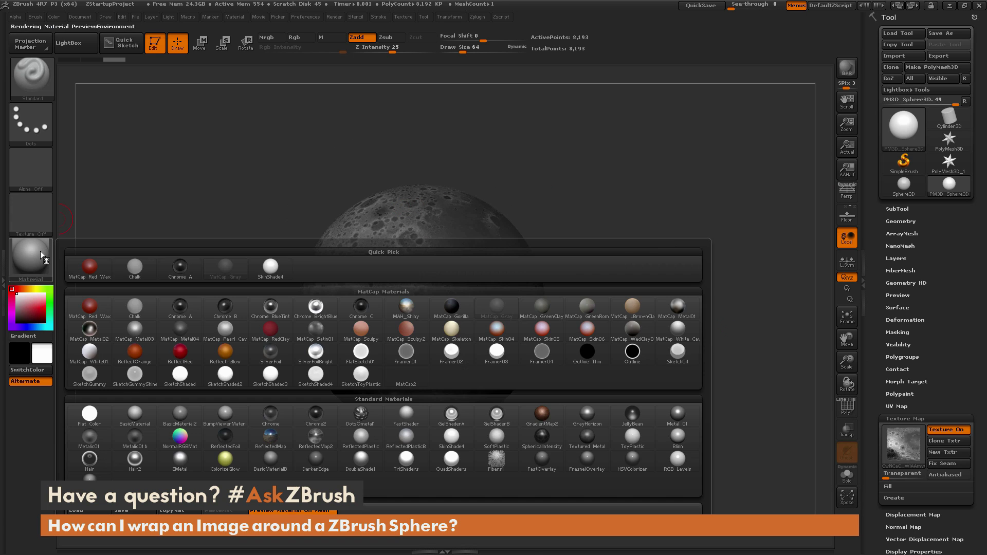
click(271, 266)
drag(619, 226, 635, 214)
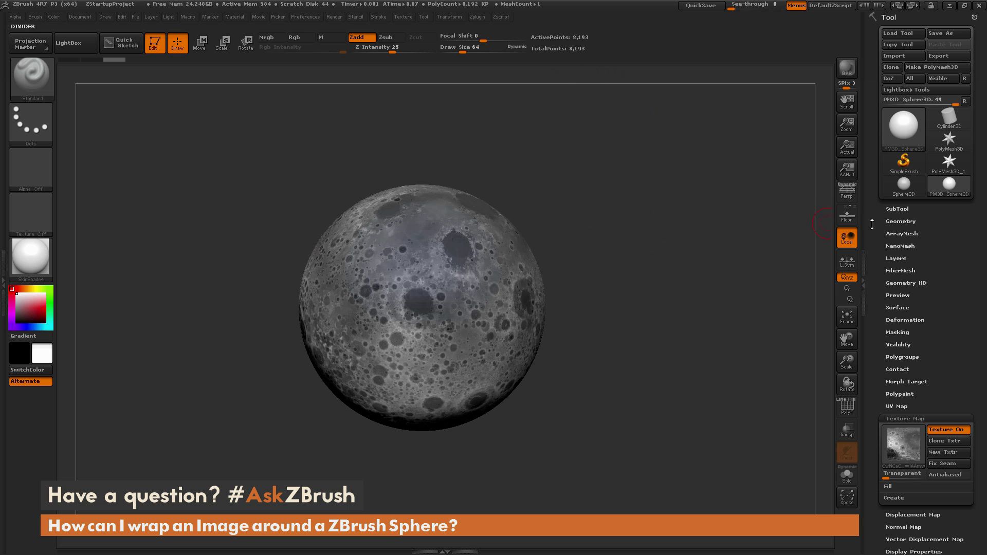
Subdivide the sphere three more times to about 2.089 million points.
click(901, 222)
click(899, 307)
click(900, 306)
click(899, 306)
click(895, 306)
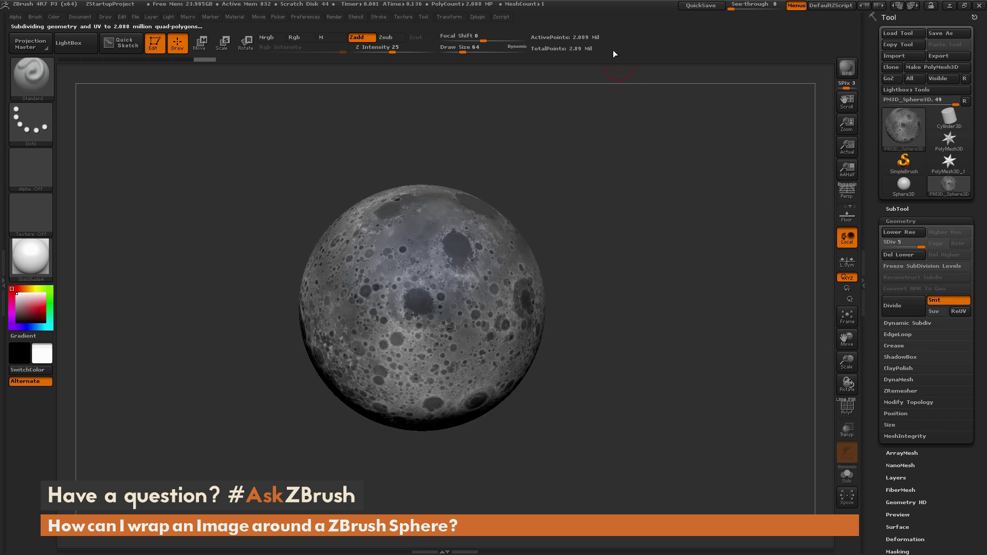
drag(611, 265, 652, 284)
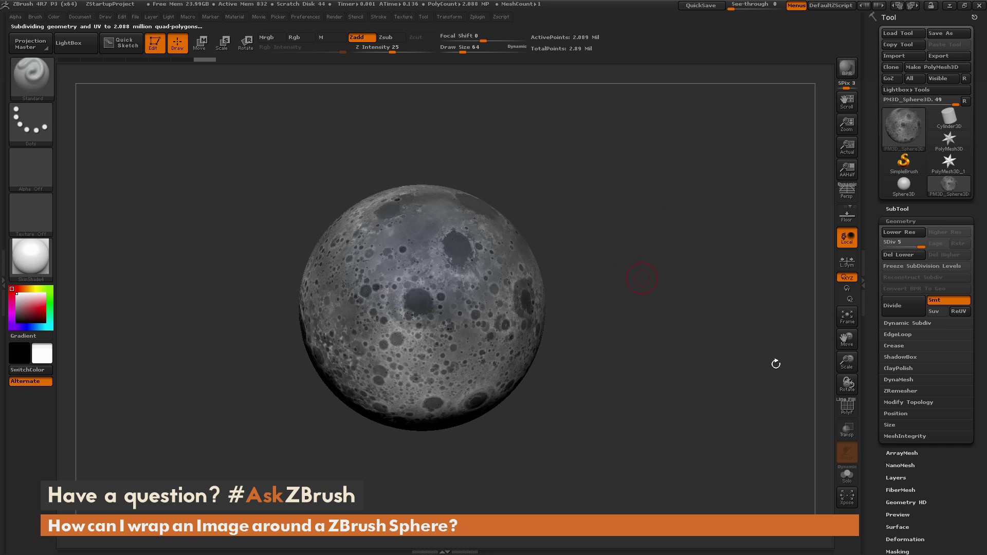
Preview the 1600x800 moon texture in Texture Map and expand the Masking subpalette.
scroll(905, 360, down, 5)
click(905, 386)
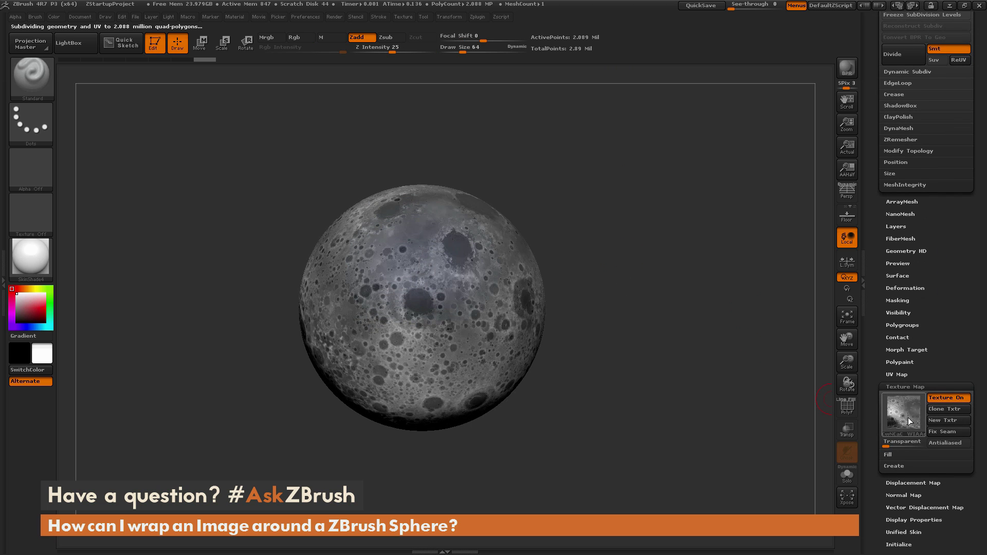
mouse_move(906, 421)
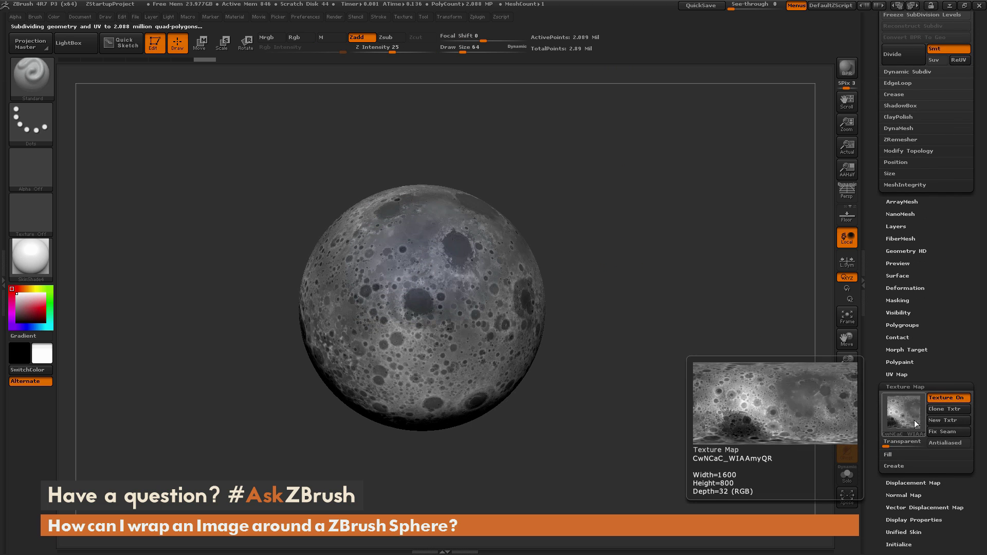
click(894, 300)
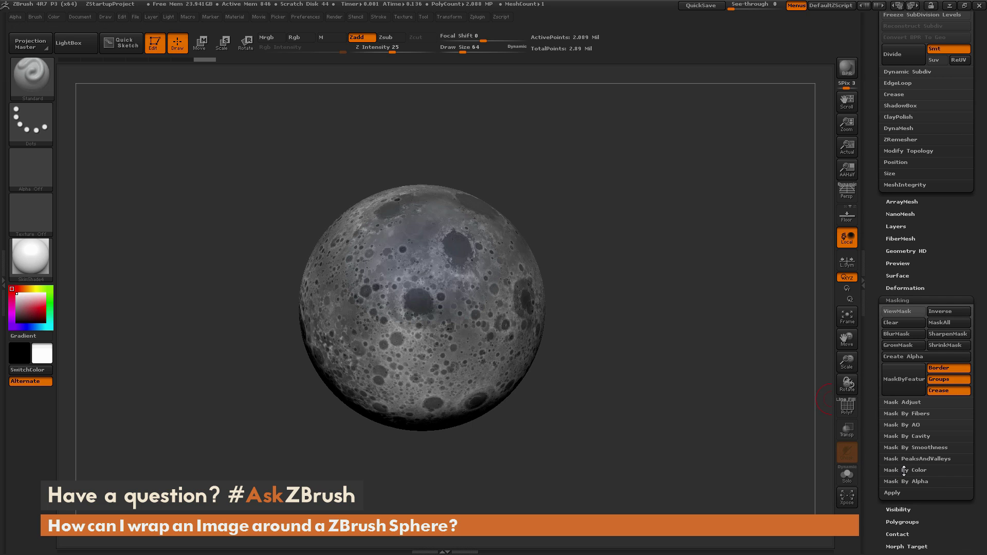
Mask the sphere by texture intensity, switch Texture On off, and zoom in on the grey sphere.
click(903, 470)
click(906, 481)
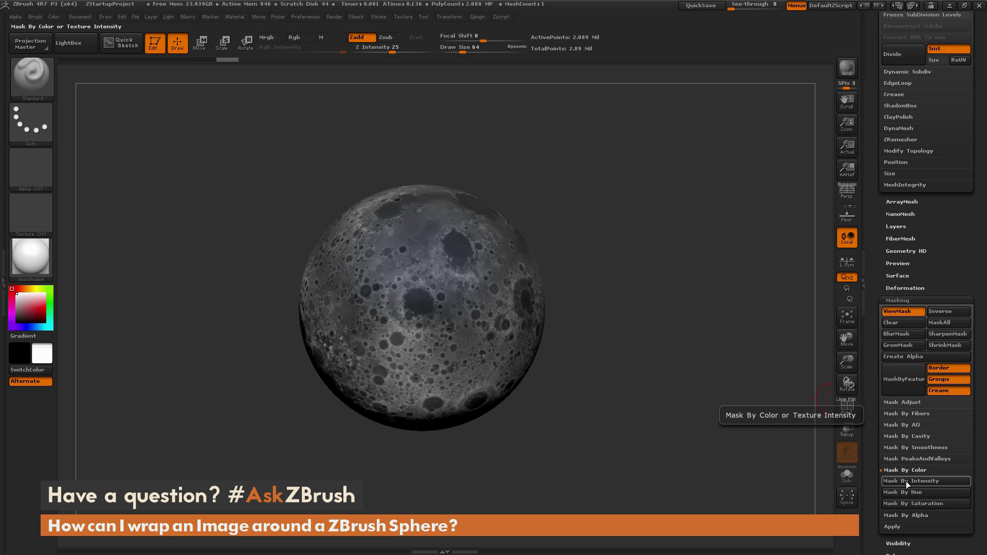
drag(952, 396, 952, 147)
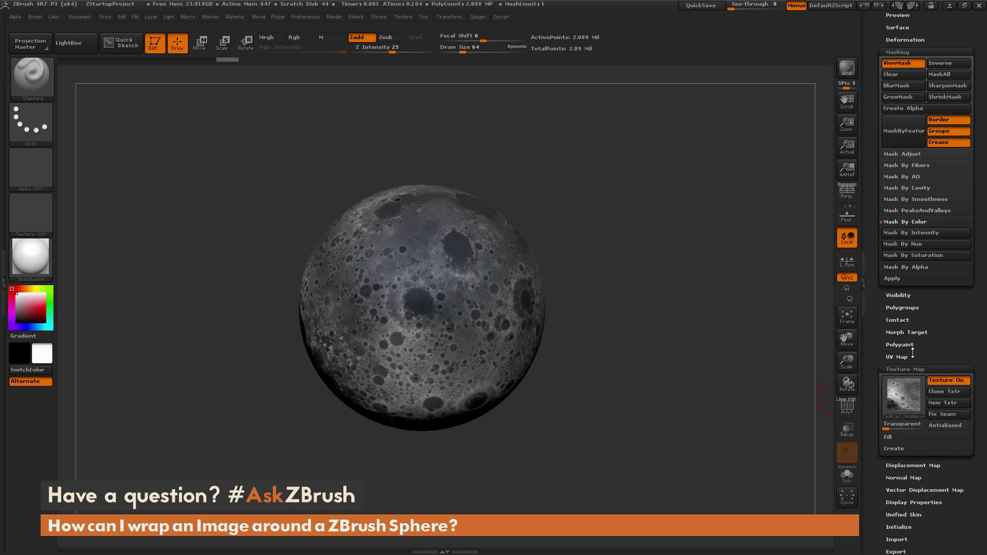
click(948, 379)
alt+drag(705, 282, 817, 392)
drag(709, 360, 732, 352)
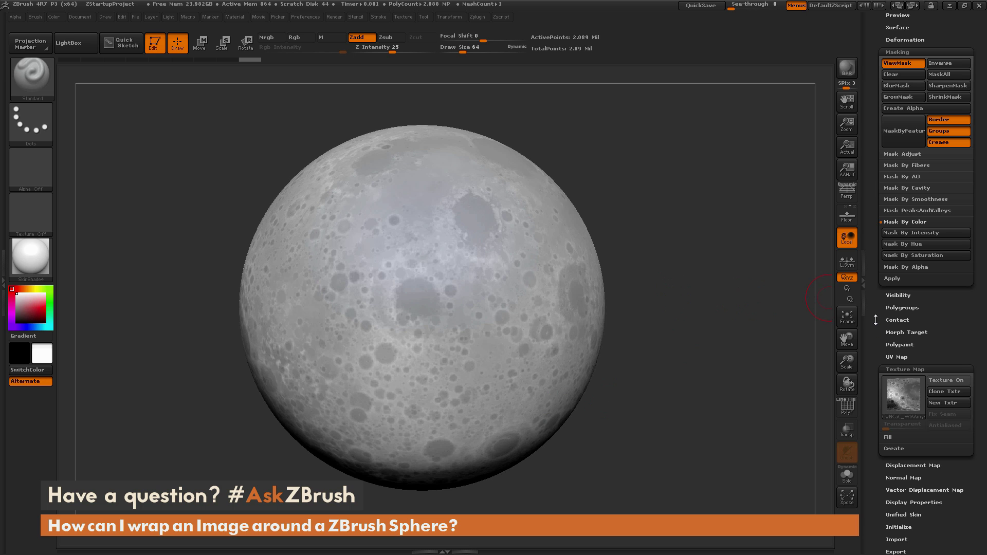
scroll(906, 91, up, 3)
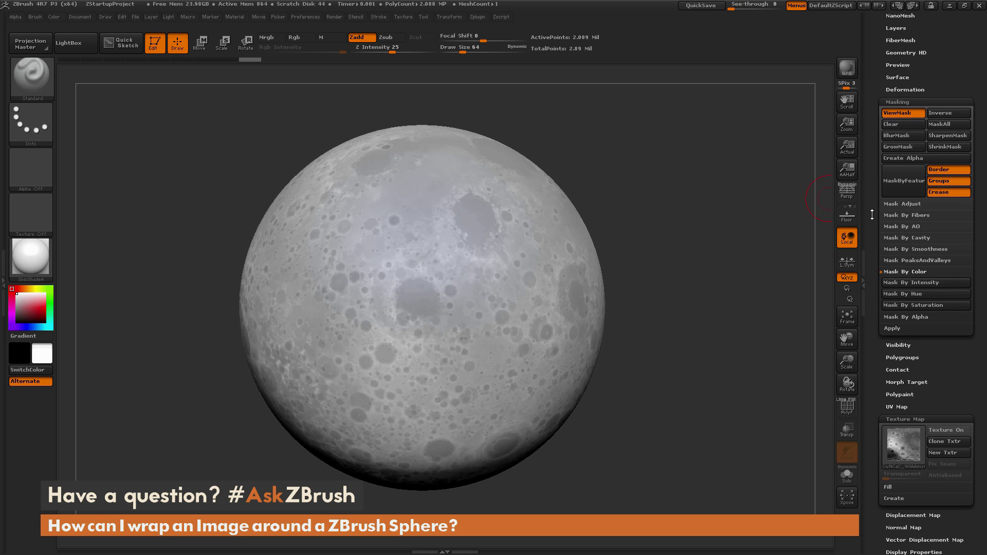
Inflate the masked sphere by 19 to raise the craters, then turn ViewMask off.
click(906, 100)
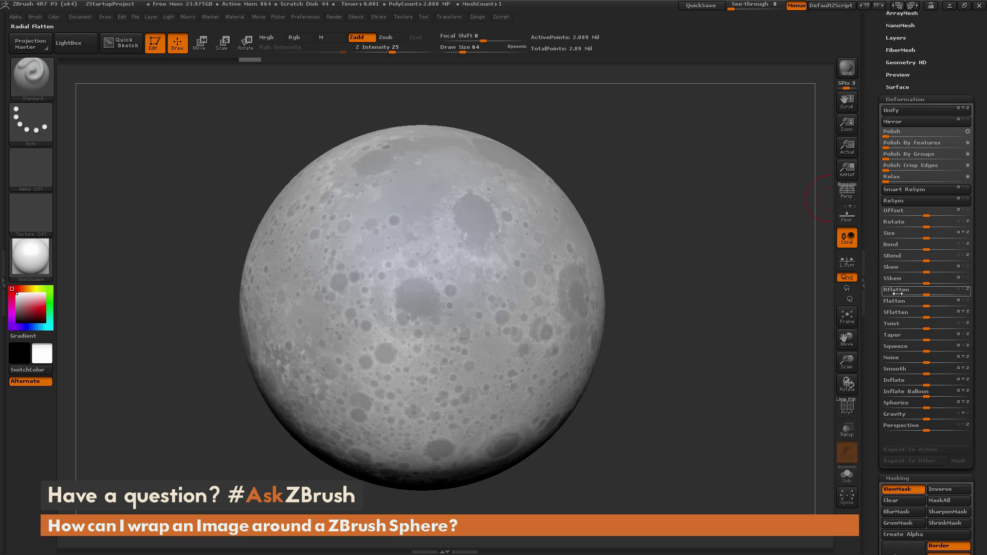
drag(925, 382, 937, 379)
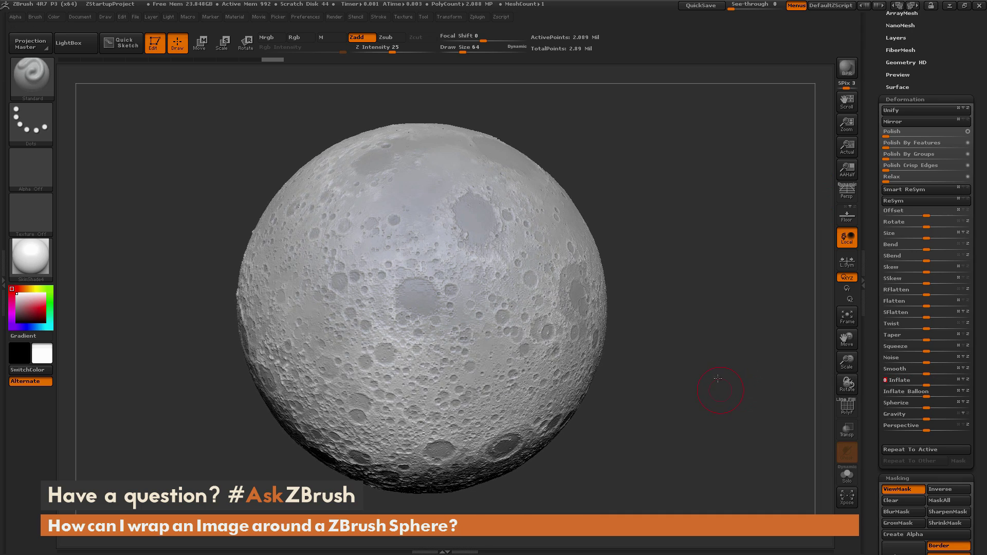
key(ctrl+z)
drag(725, 347, 674, 309)
scroll(925, 360, down, 5)
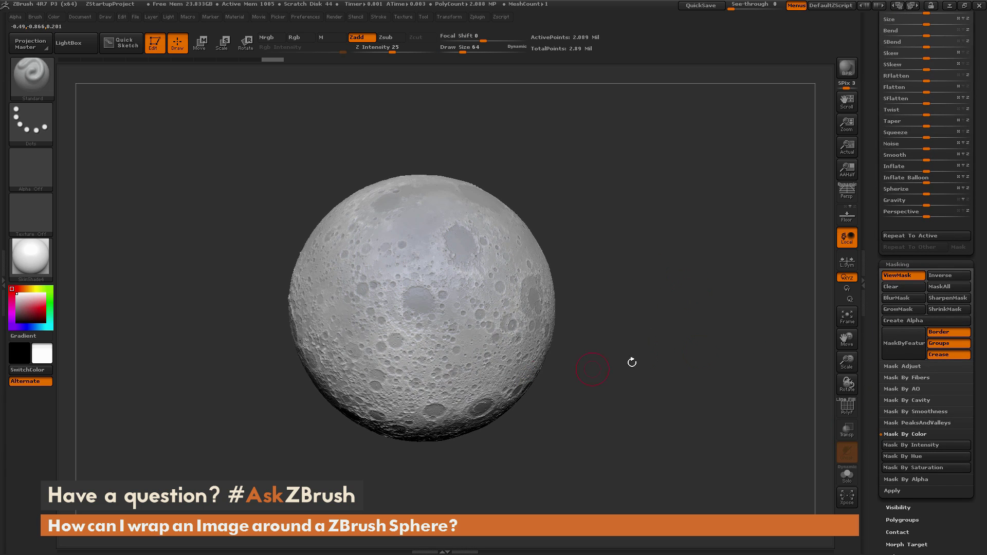
click(894, 278)
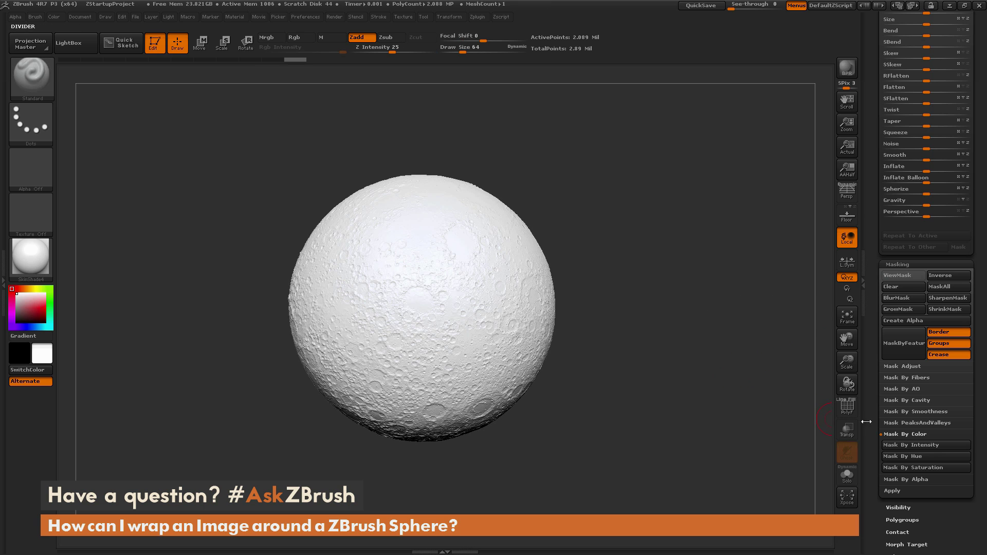
Switch Texture On back on and rotate the moon to inspect its textured craters from several sides.
scroll(925, 437, down, 5)
click(904, 399)
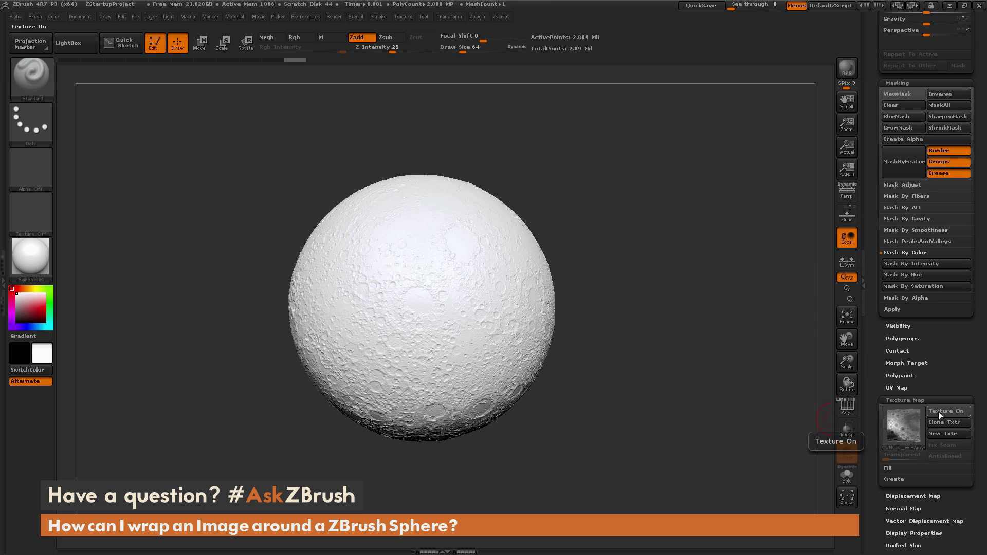
click(938, 411)
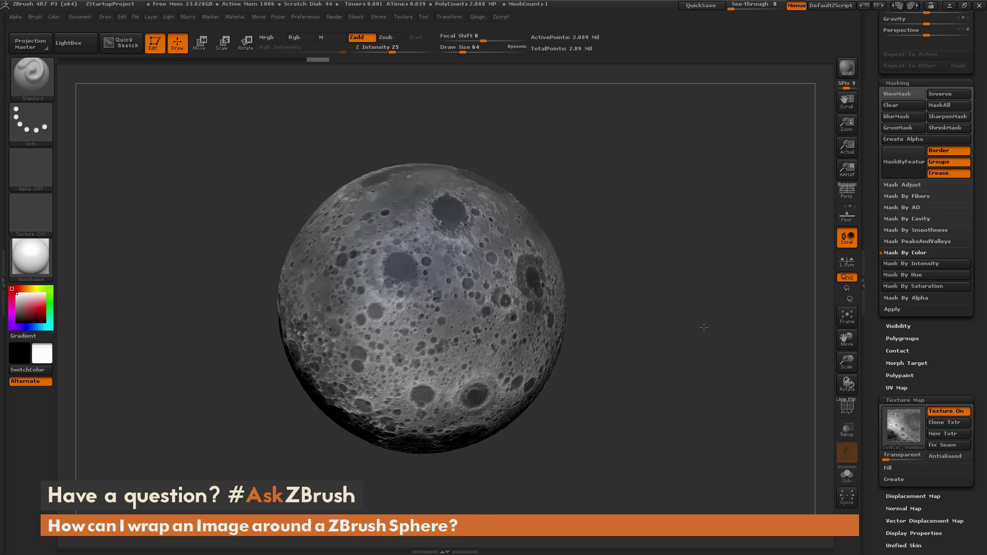
drag(749, 290, 713, 280)
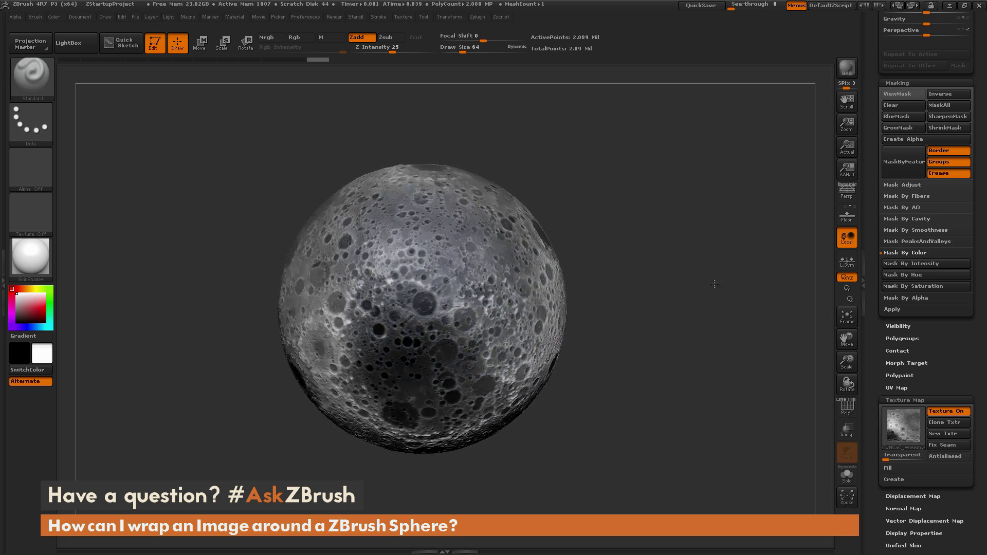
drag(726, 349, 678, 376)
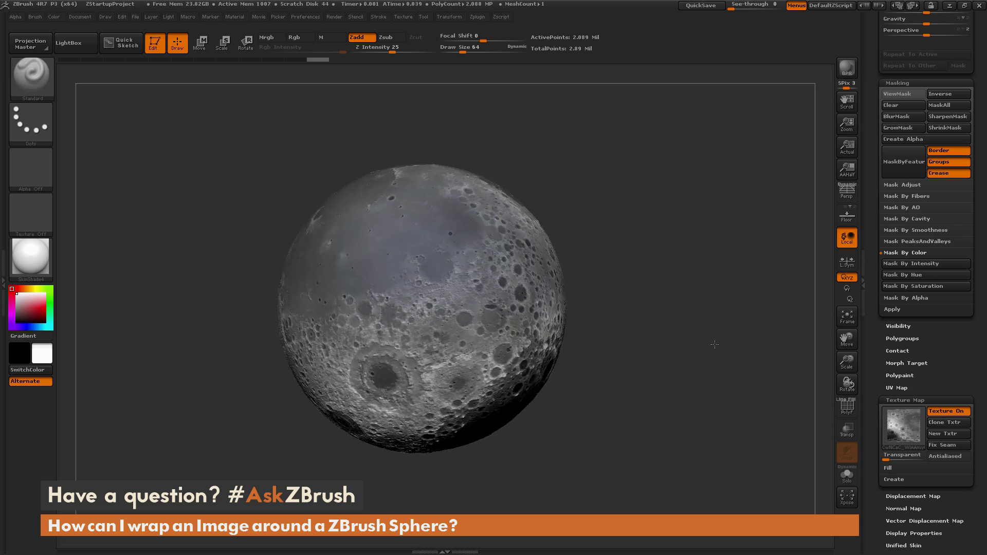
drag(743, 342, 710, 353)
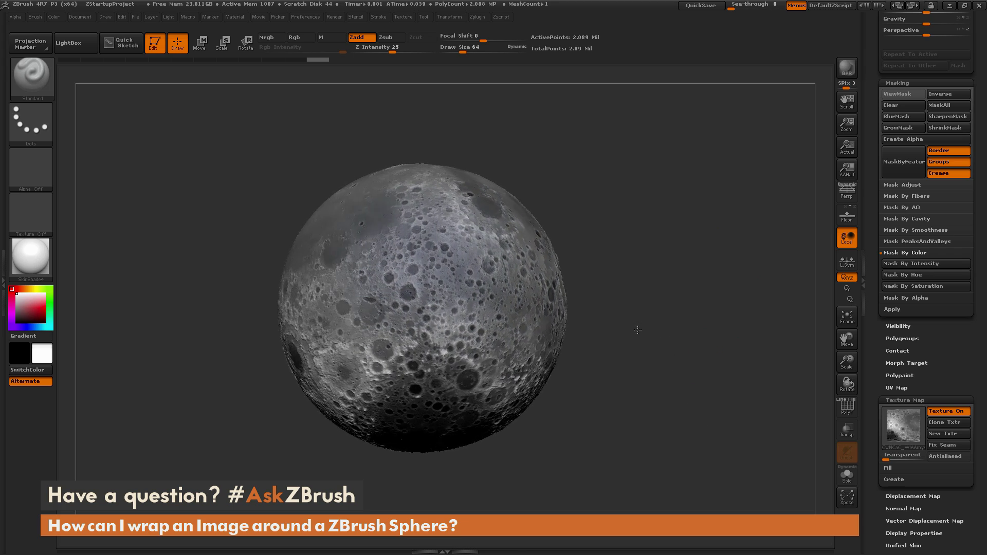
drag(651, 312, 683, 363)
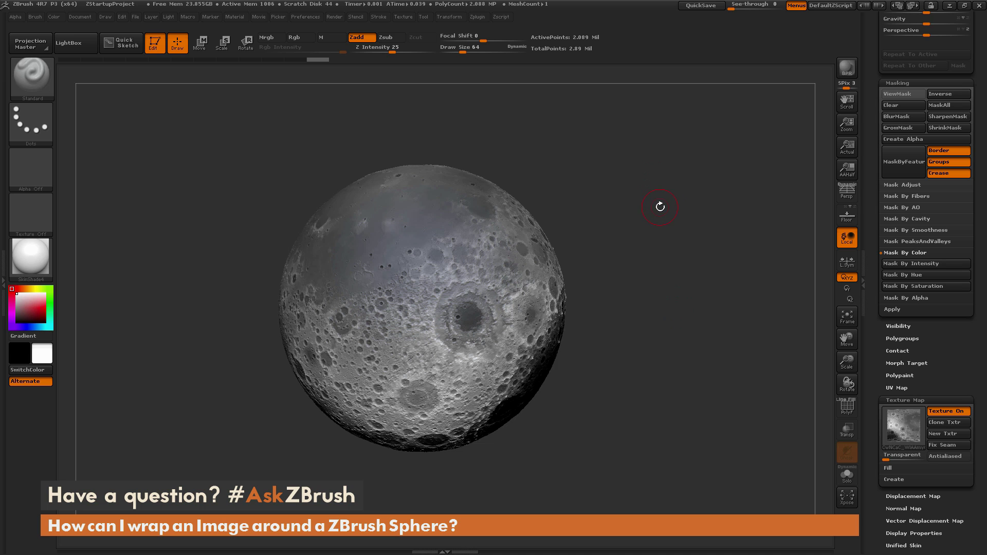
scroll(895, 138, up, 10)
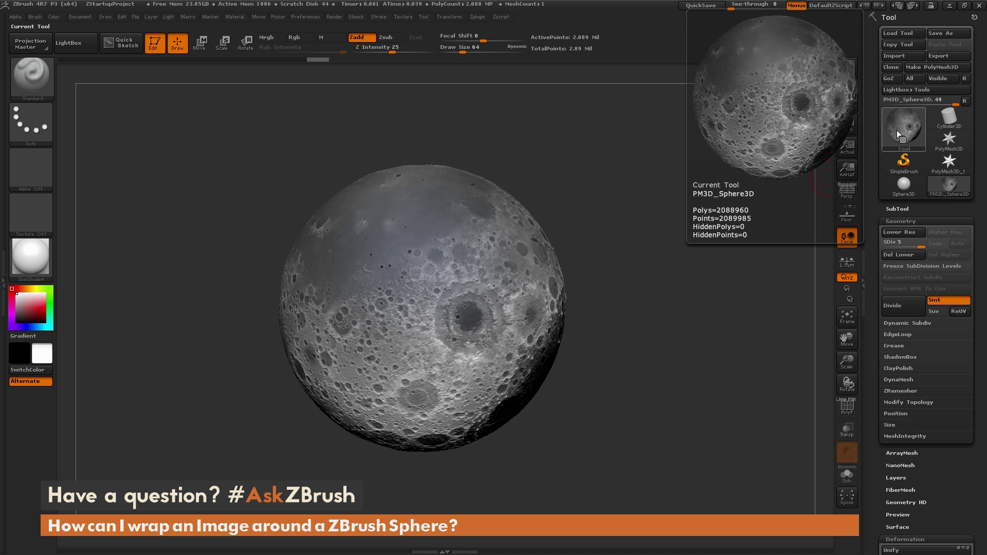